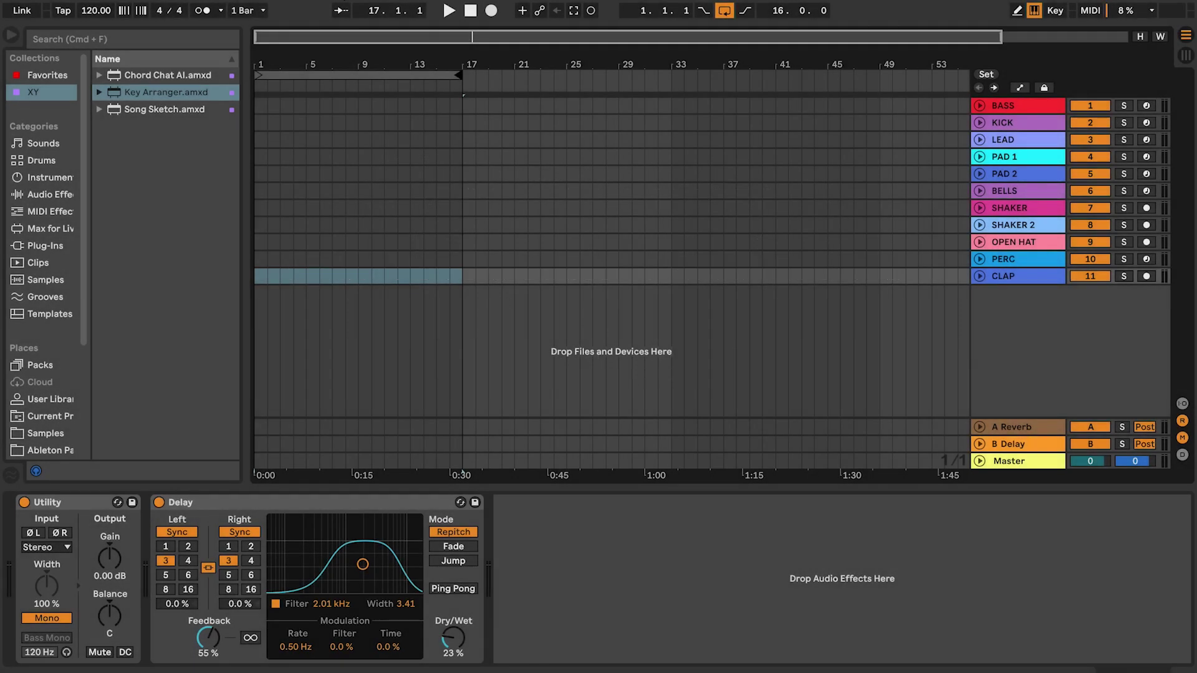
Drop Key Arranger.amxd below the tracks to create track 12, KEY ARRANGER, holding the device
{"action": "left_click_drag", "start_coordinate": [169, 94], "coordinate": [278, 221]}
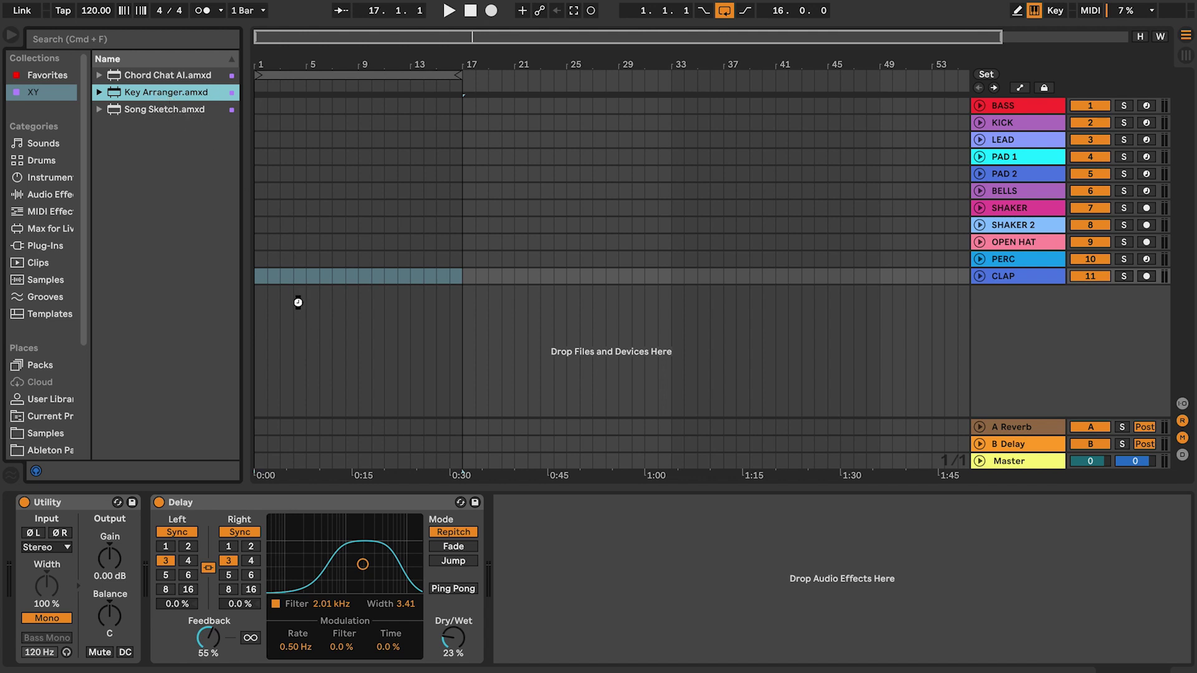
{"action": "left_click_drag", "start_coordinate": [298, 302], "coordinate": [299, 301]}
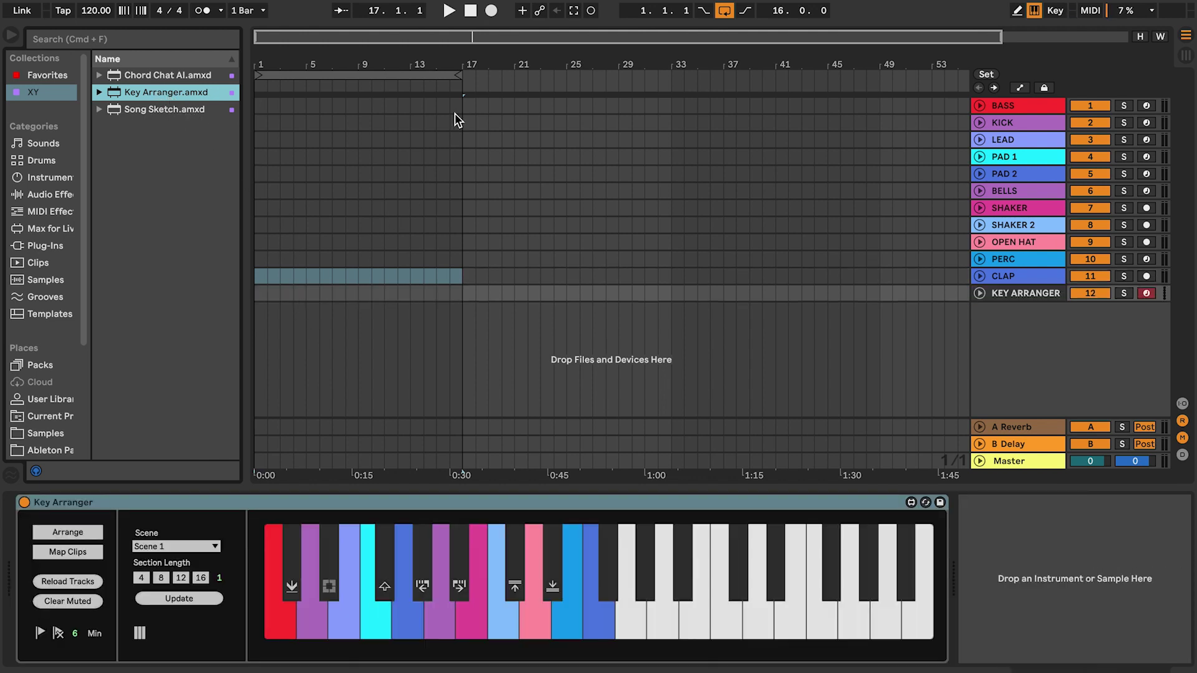
Shorten the loop to bars 1–9 and Arrange 8-bar clips on all eleven instrument tracks
{"action": "left_click_drag", "start_coordinate": [460, 77], "coordinate": [356, 90]}
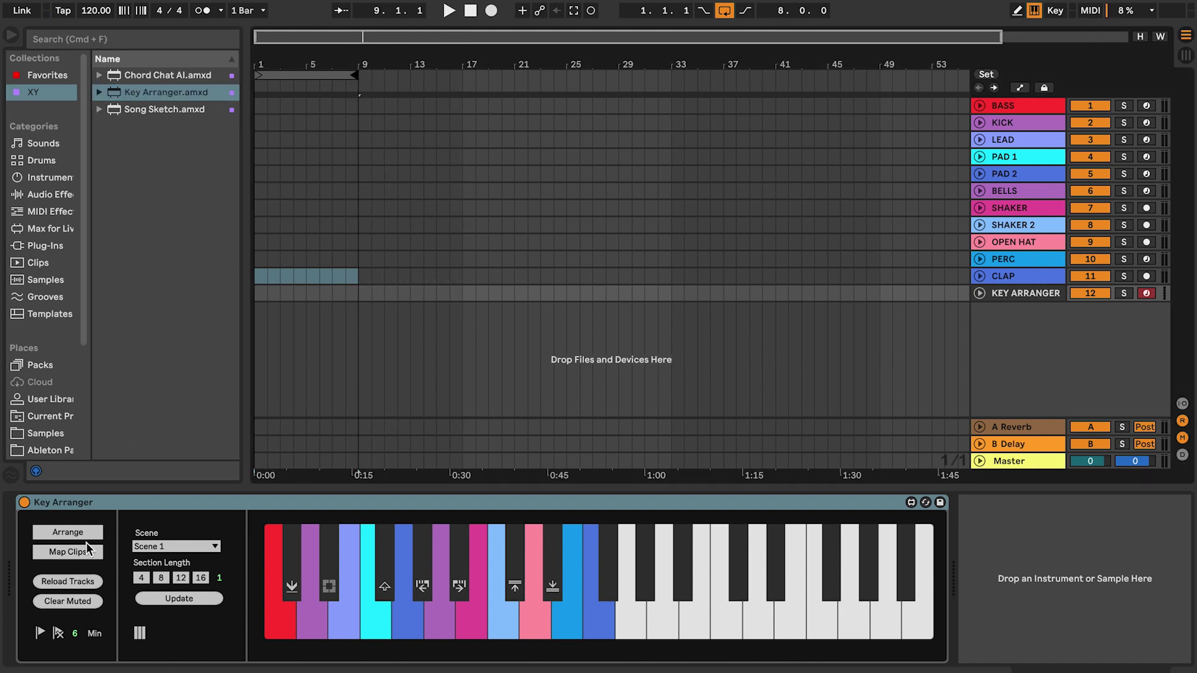
{"action": "left_click", "coordinate": [69, 533]}
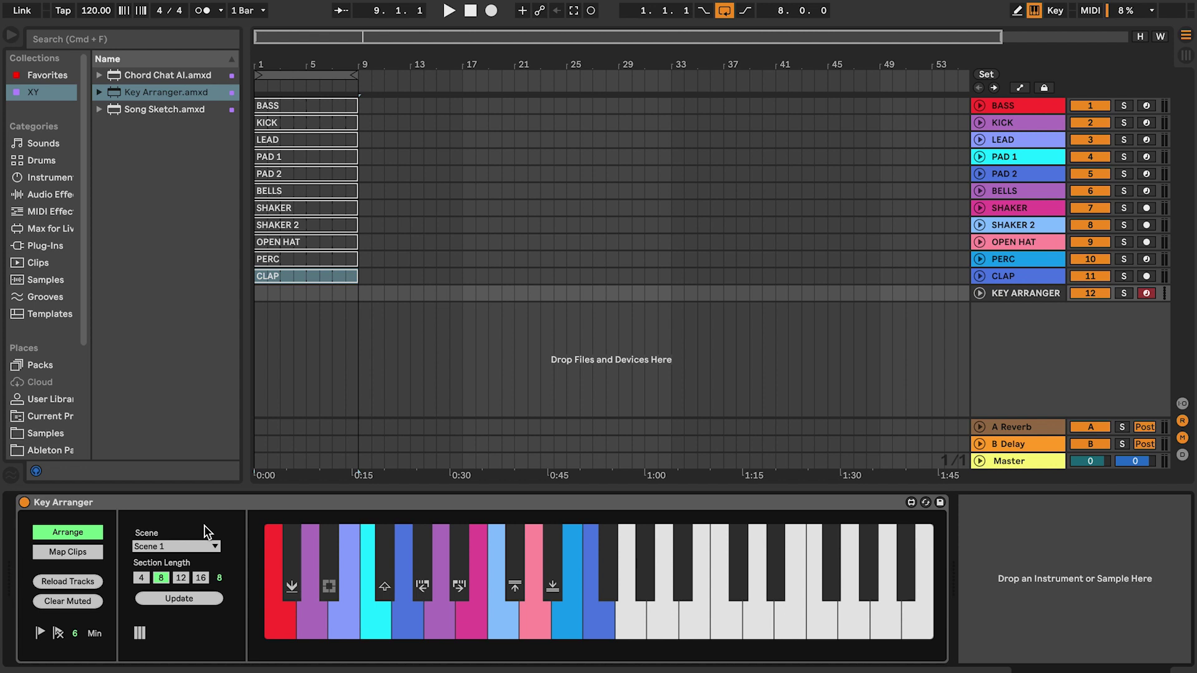
Play with LEAD and PAD 1, add sections at bars 9 and 17, unmuting BELLS then SHAKER
{"action": "key", "text": "space"}
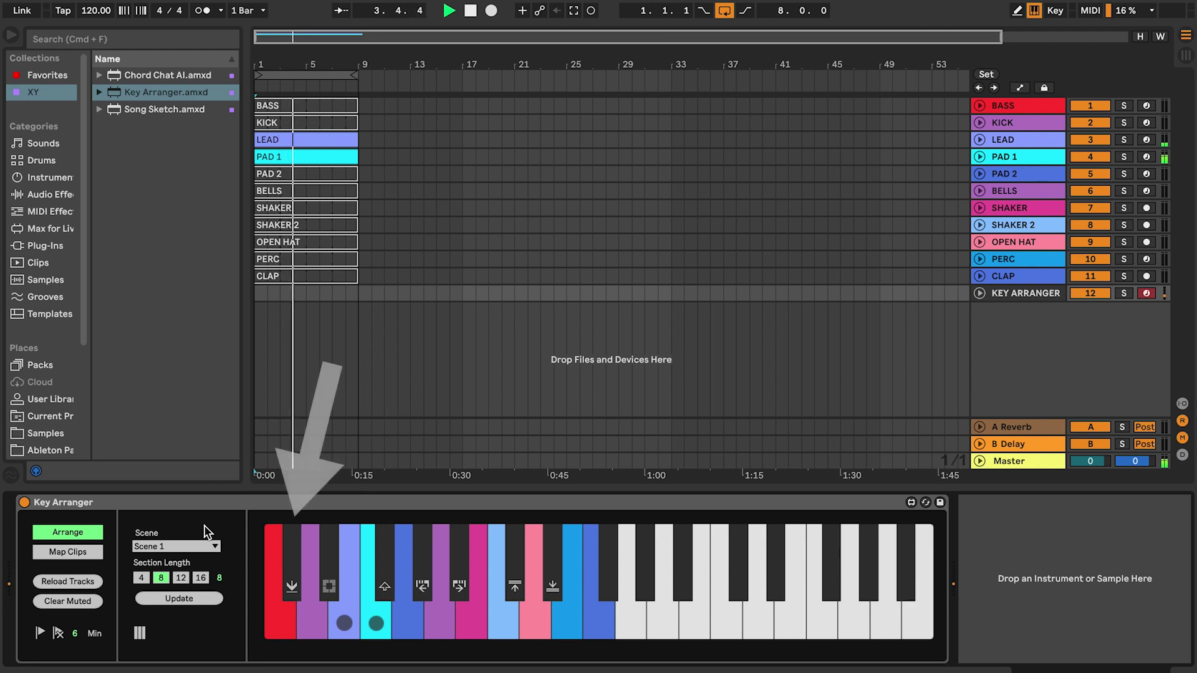
{"action": "key", "text": "w"}
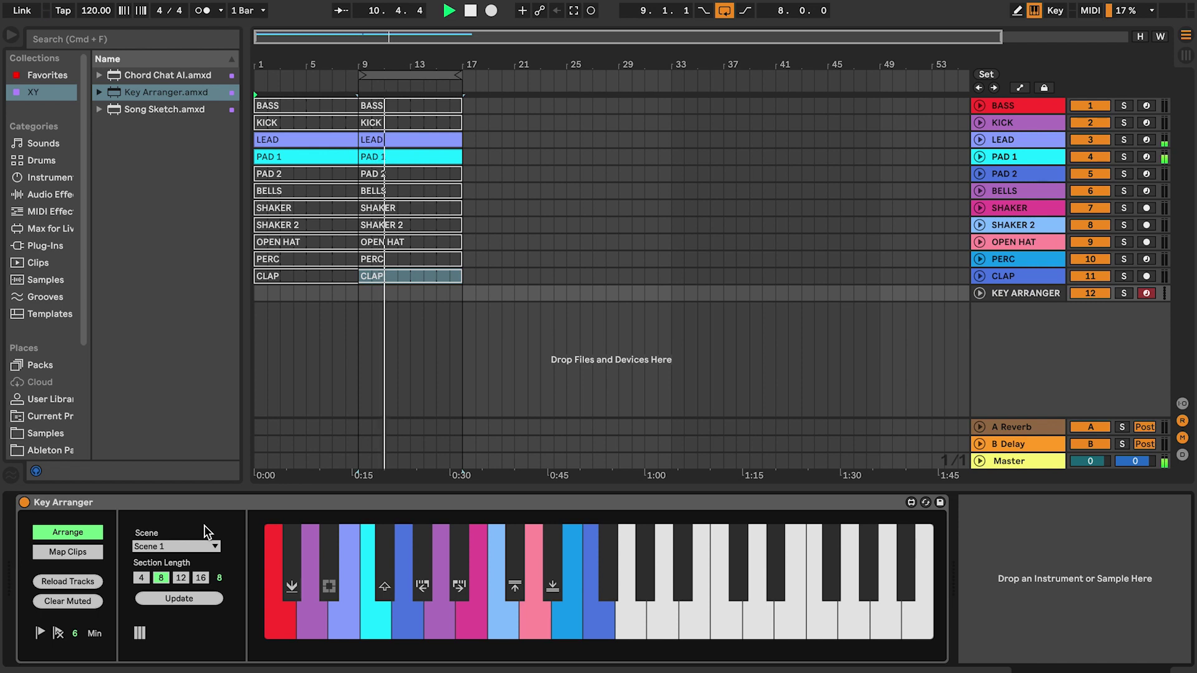
{"action": "key", "text": "h"}
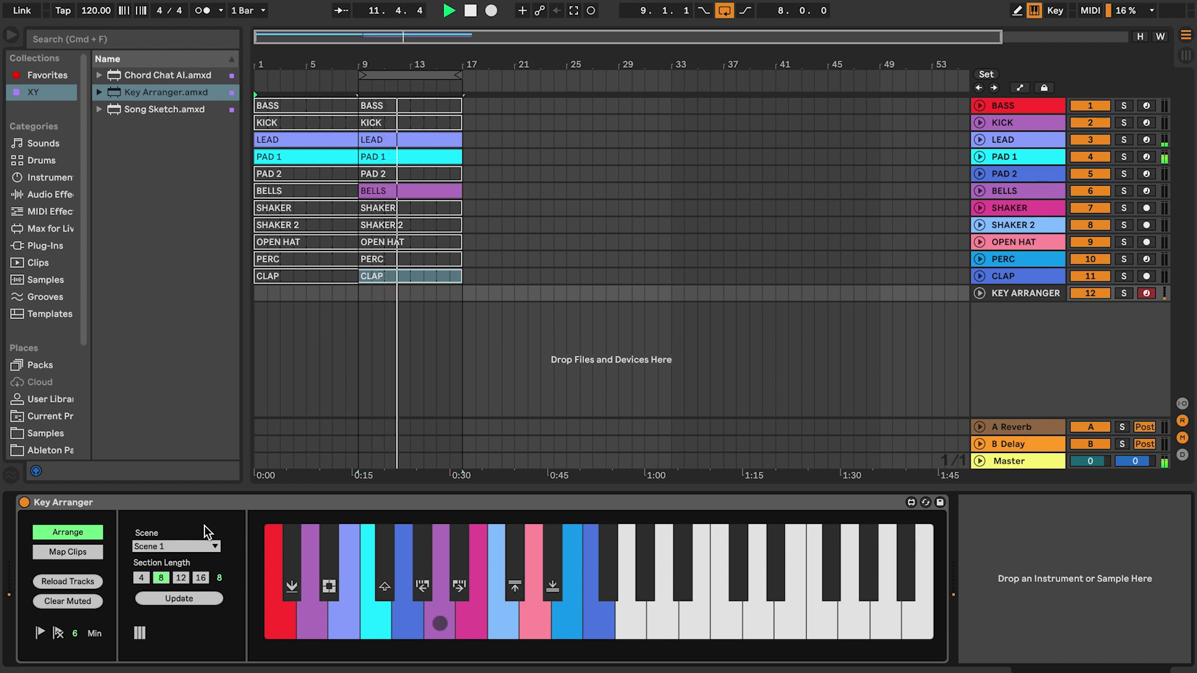
{"action": "key", "text": "w"}
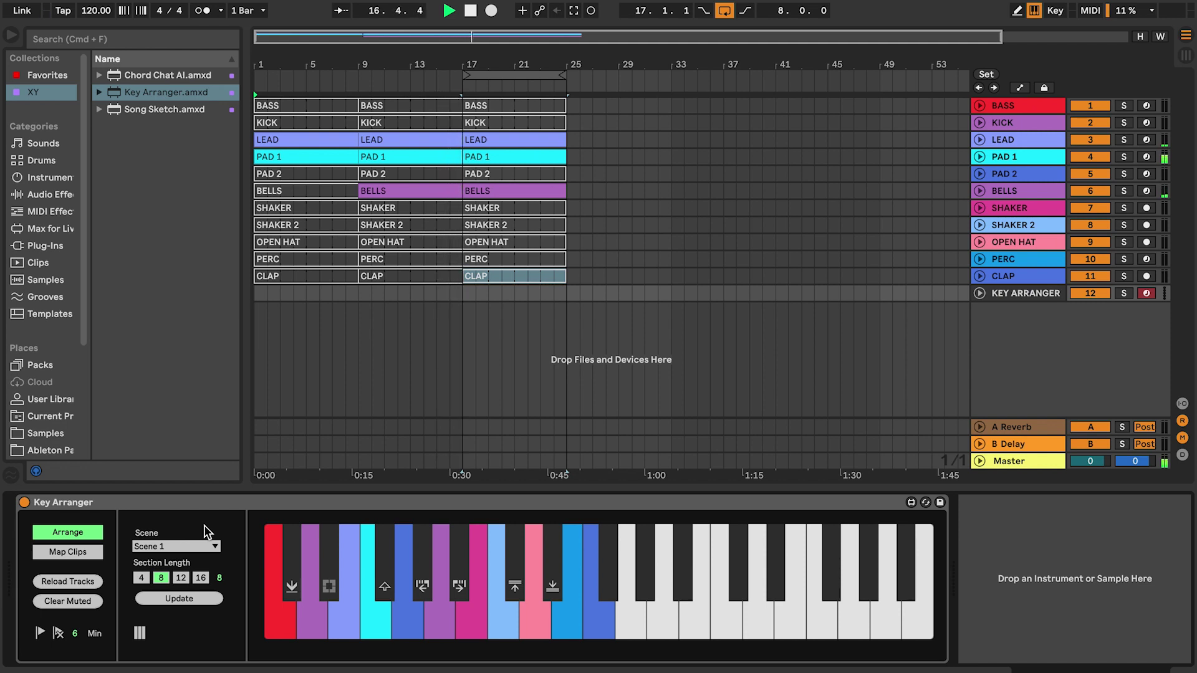
{"action": "key", "text": "j"}
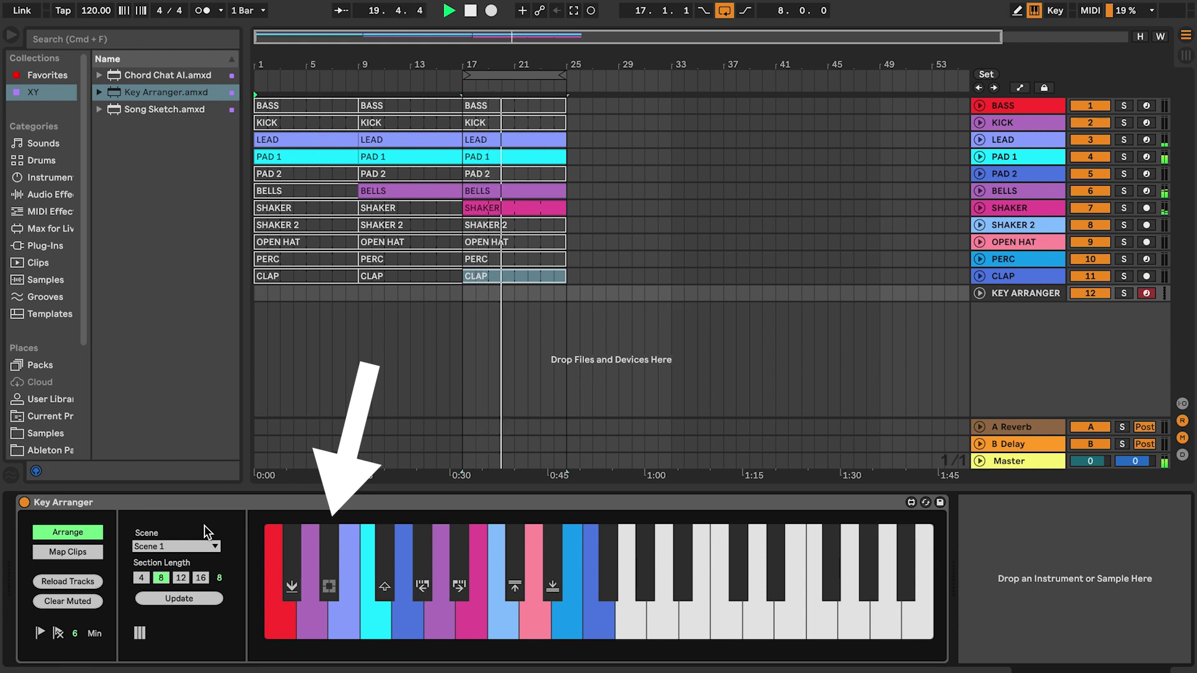
Unmute SHAKER 2, append a fourth section at bar 25, then bring in PERC near its end
{"action": "key", "text": "k"}
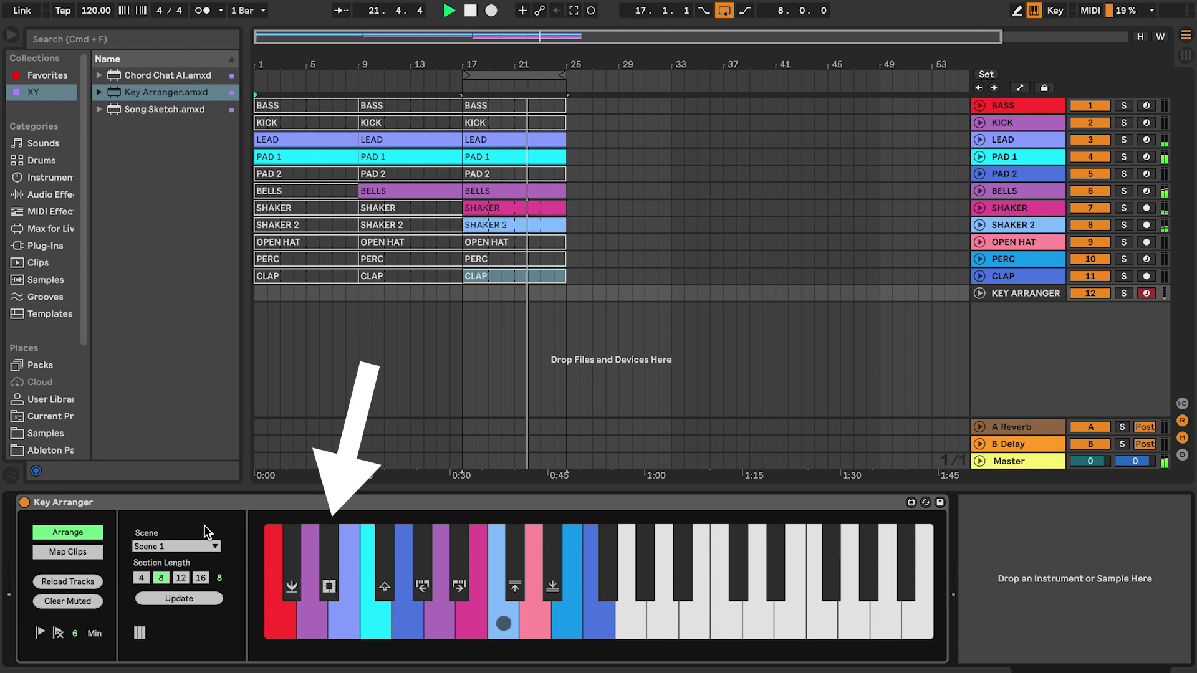
{"action": "key", "text": "e"}
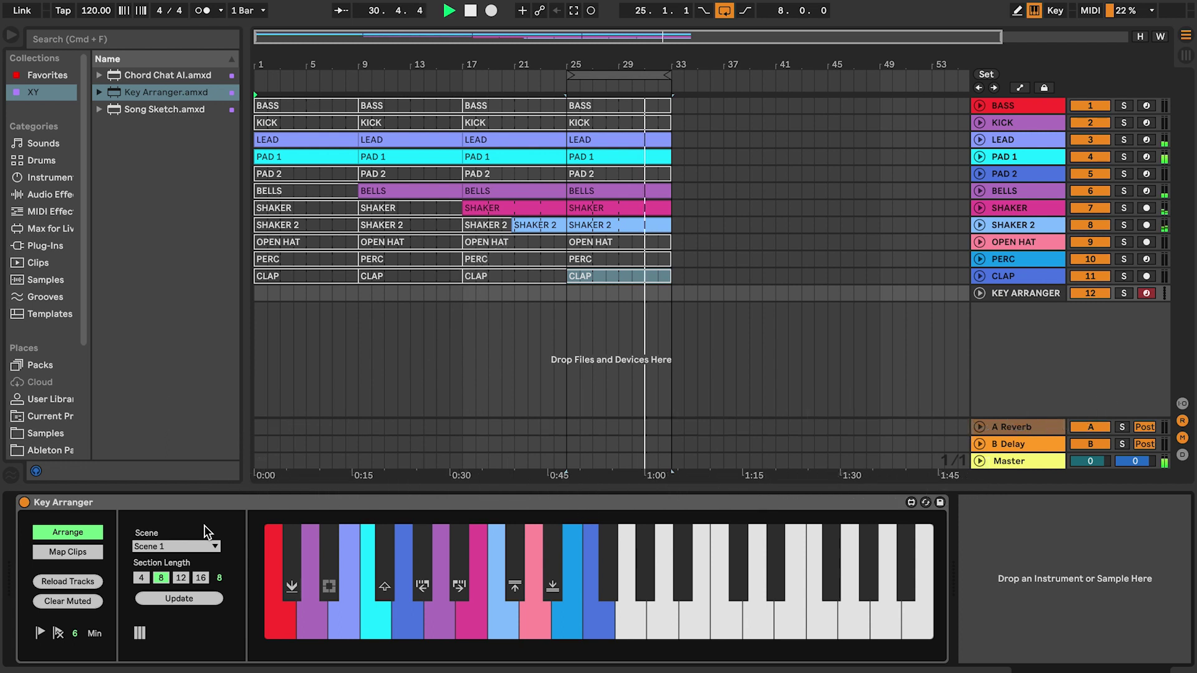
{"action": "key", "text": "semicolon"}
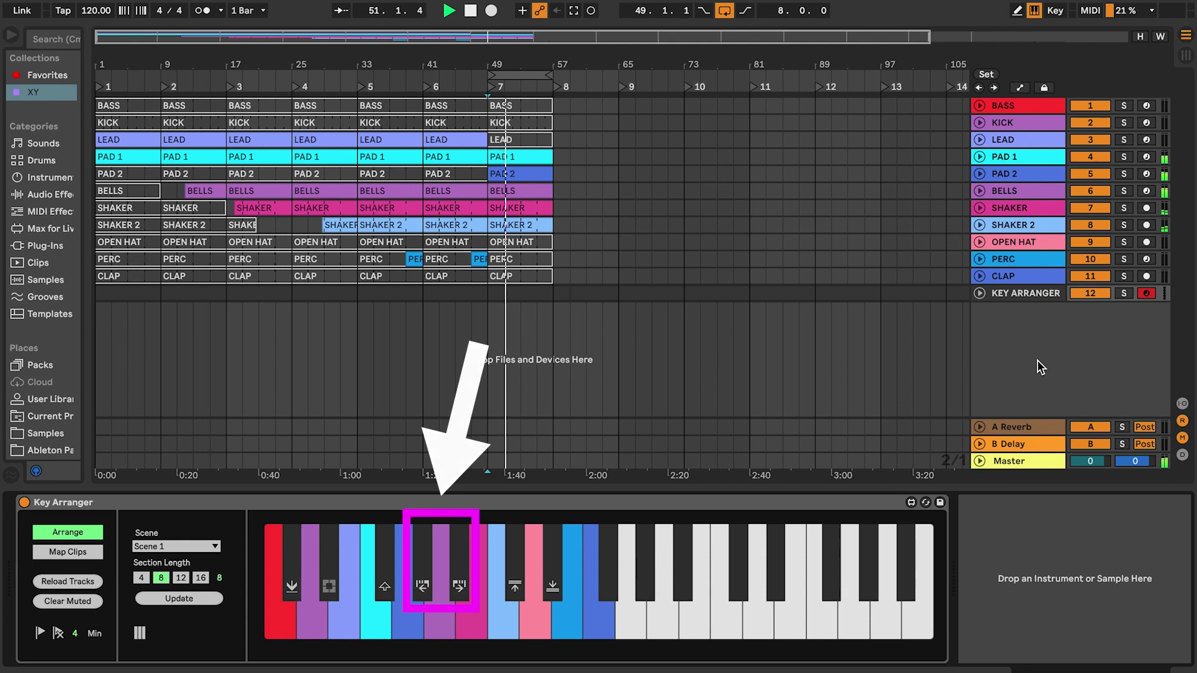
Step Section Length to 12 then 16, and add sections at bars 57 and 65 through bar 73
{"action": "key", "text": "u"}
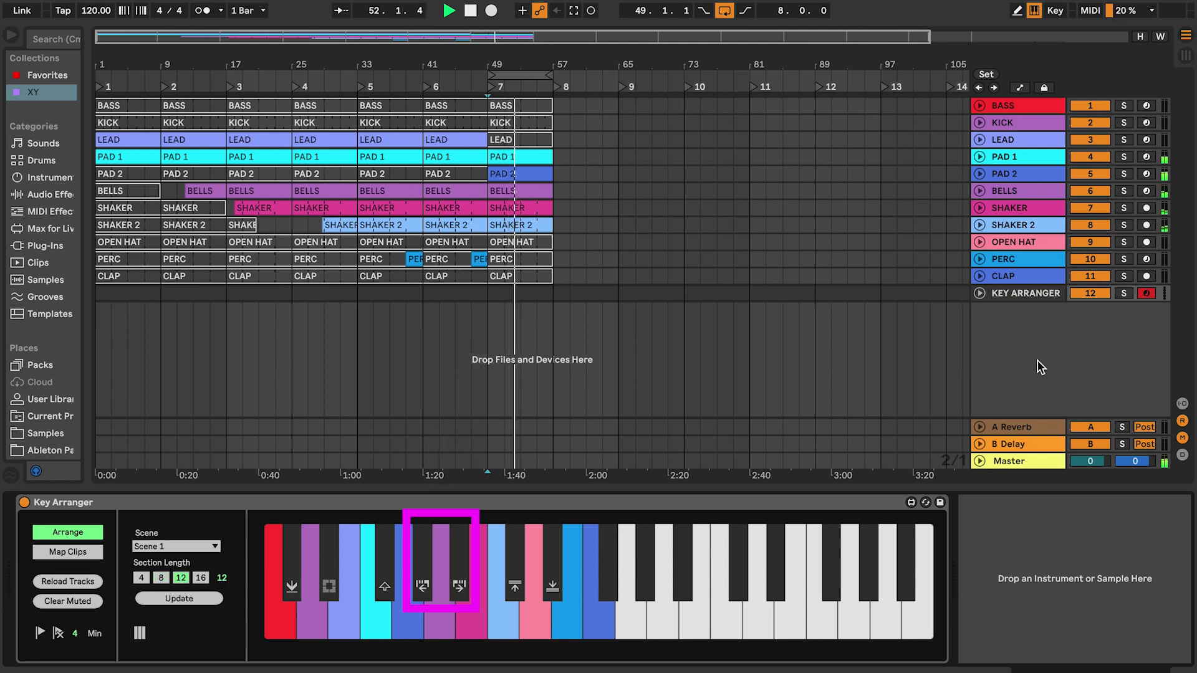
{"action": "key", "text": "u"}
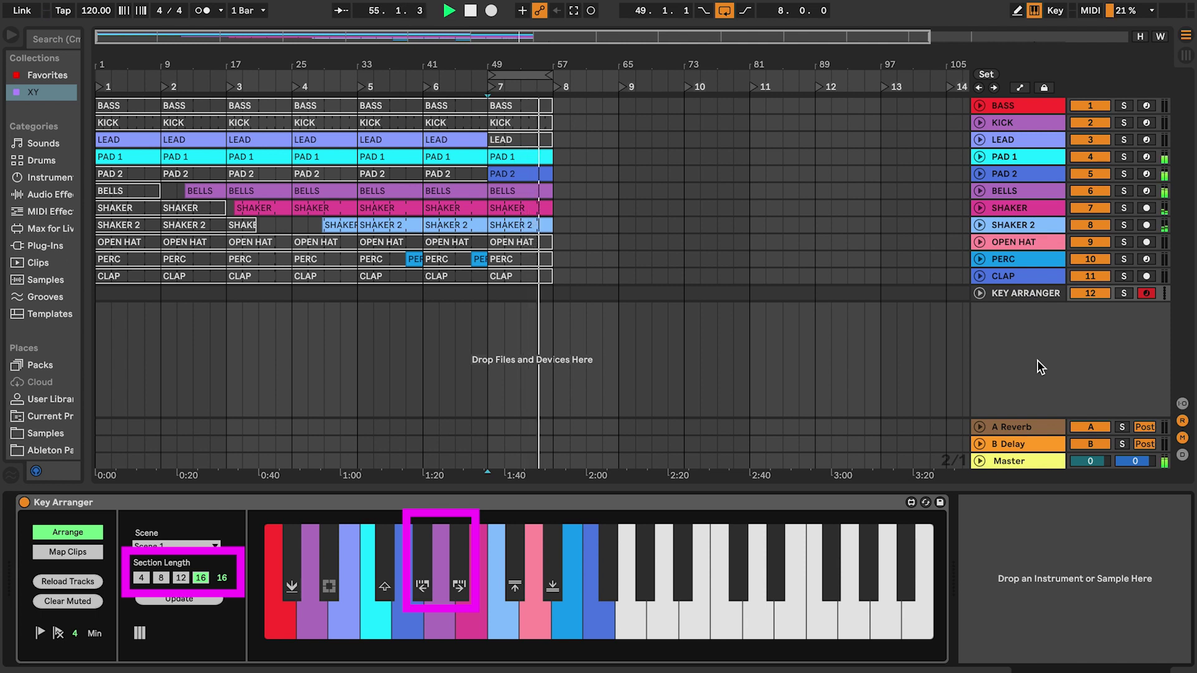
{"action": "key", "text": "w"}
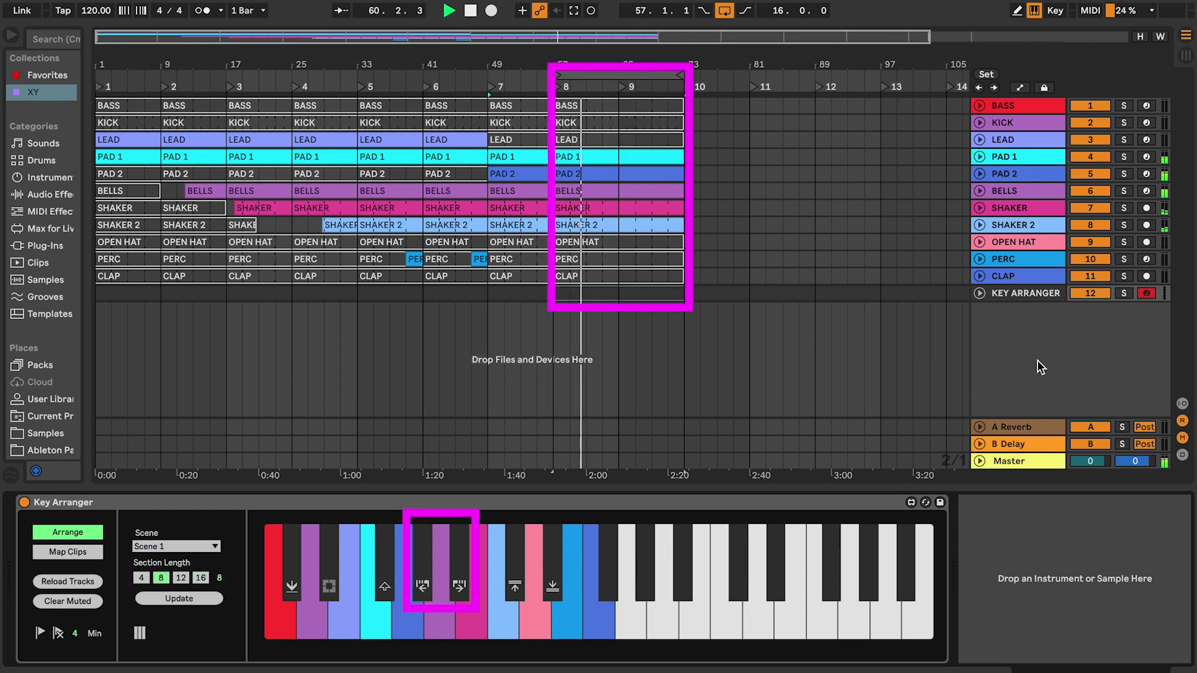
{"action": "key", "text": "u"}
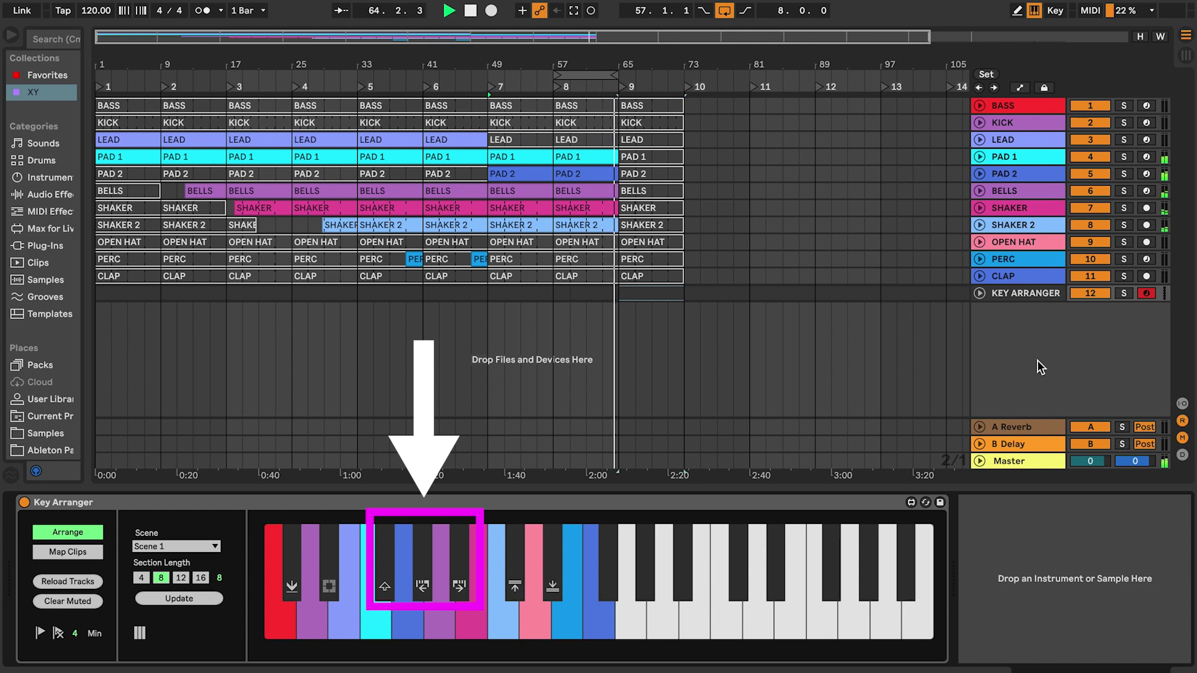
Jump playback to bar 57, step the loop back to bar 49, then advance to section 8
{"action": "key", "text": "t"}
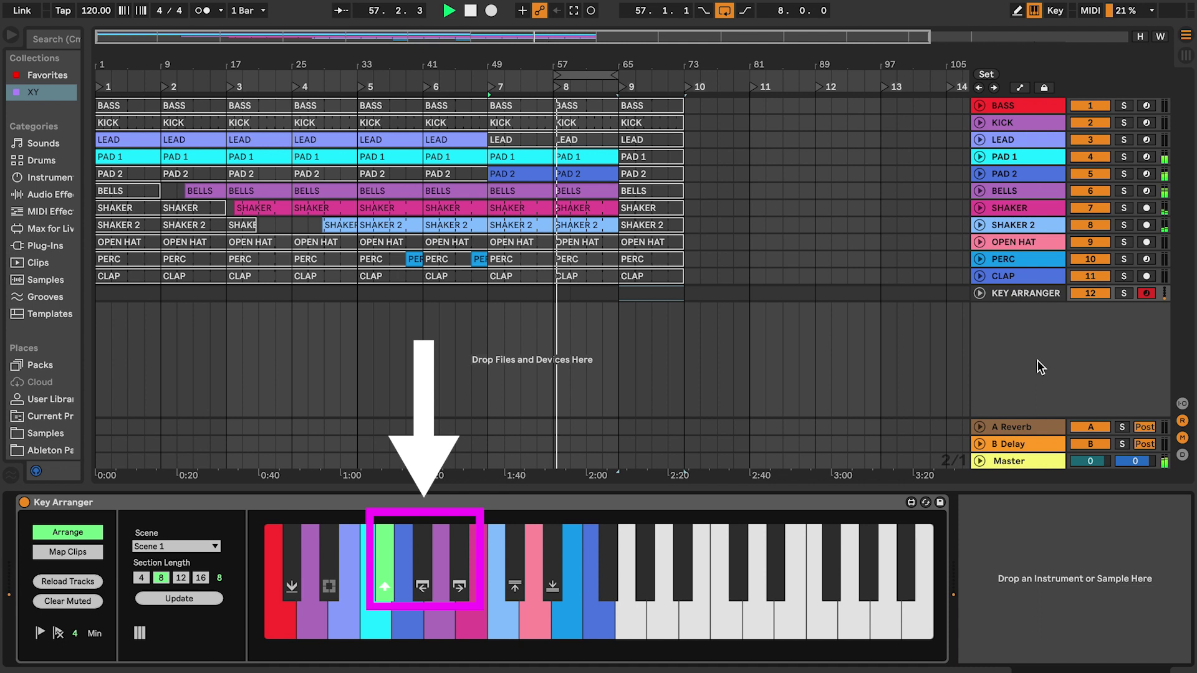
{"action": "key", "text": "y"}
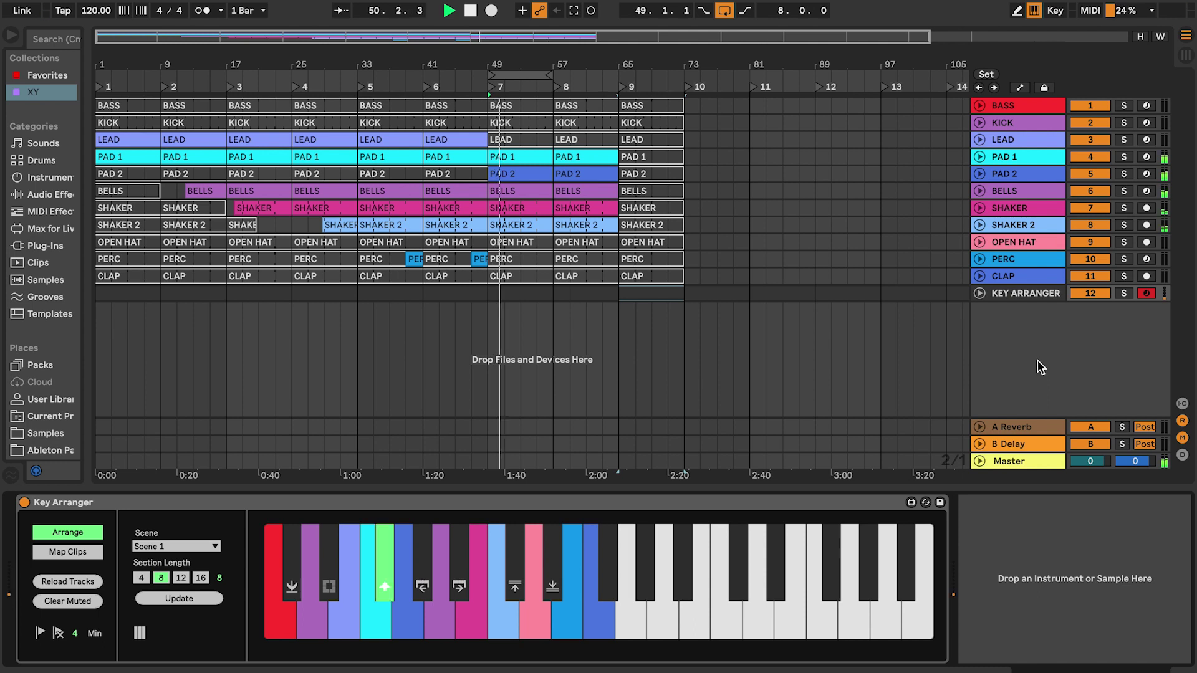
{"action": "key", "text": "u"}
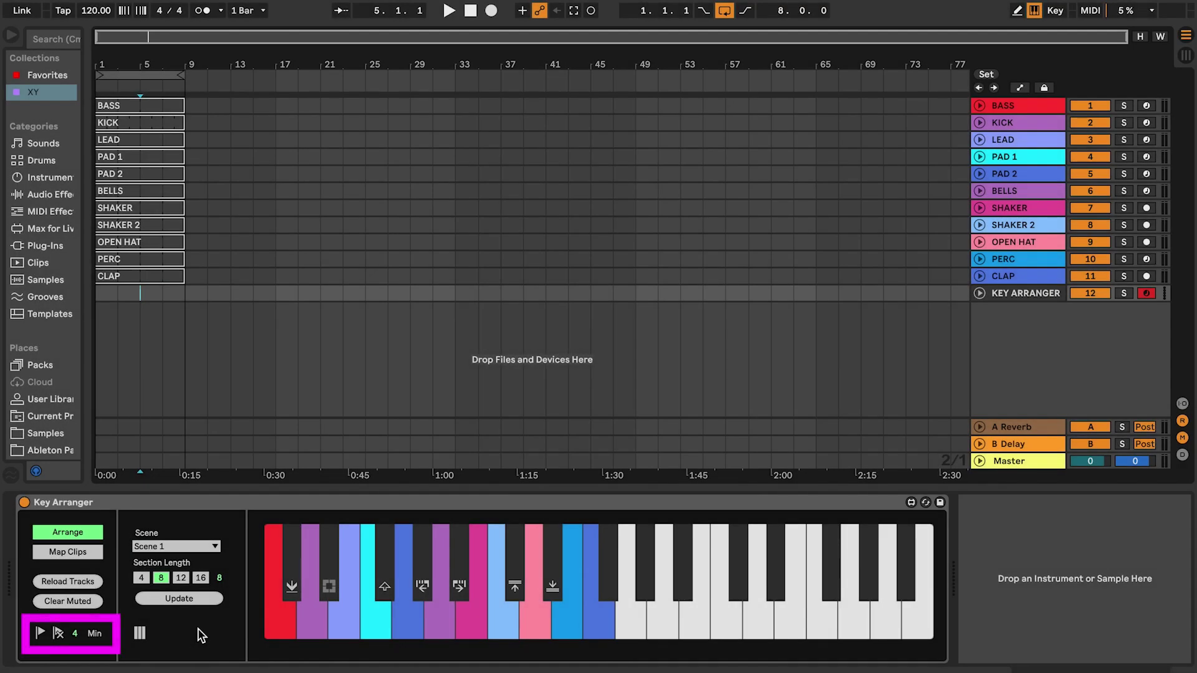
Raise Min from 4 to 5, insert locators, zoom to fit, then delete the locators
{"action": "left_click", "coordinate": [76, 633]}
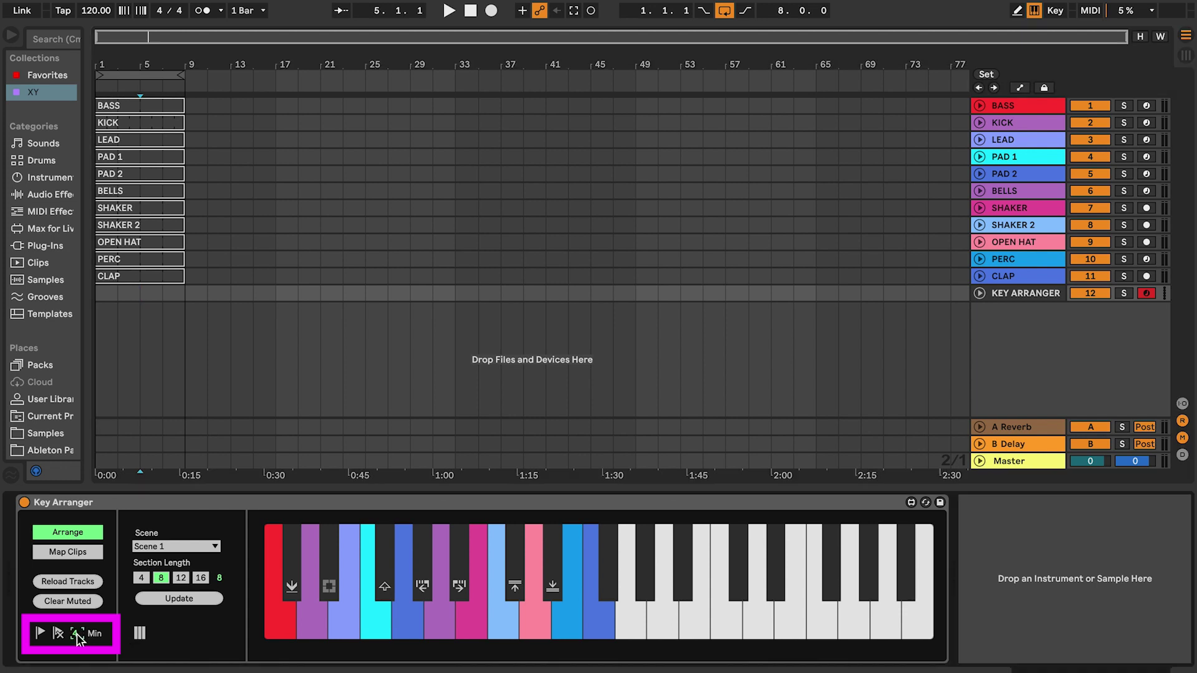
{"action": "left_click_drag", "start_coordinate": [77, 634], "coordinate": [77, 630]}
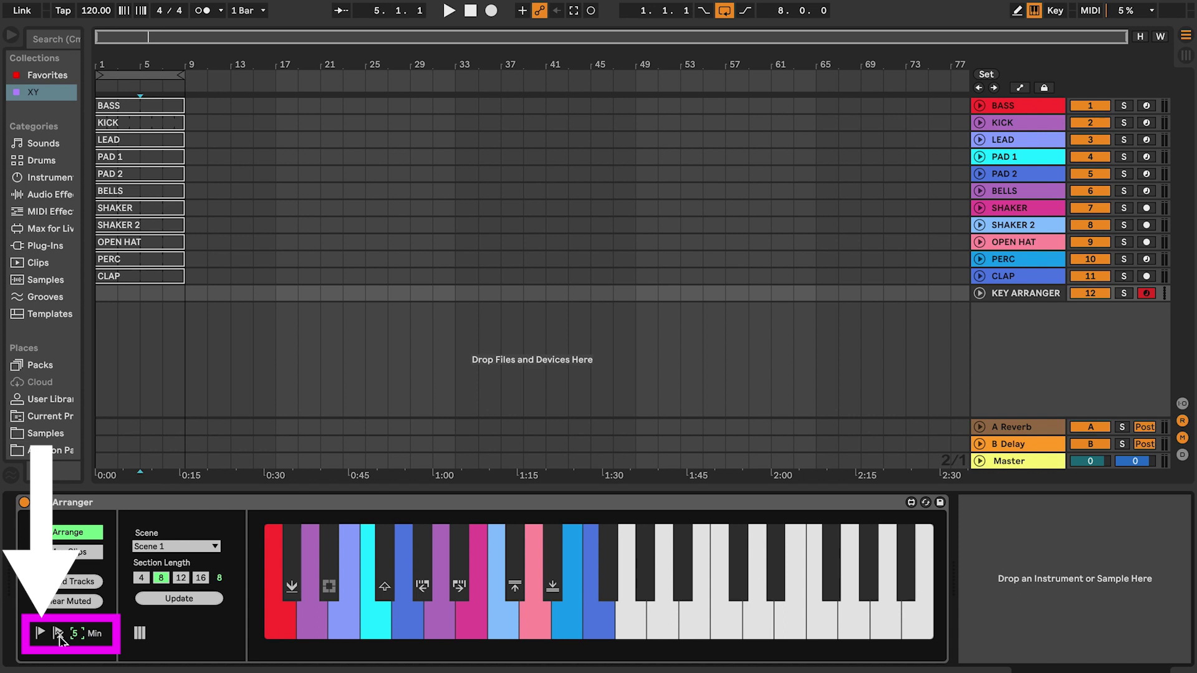
{"action": "left_click", "coordinate": [39, 632]}
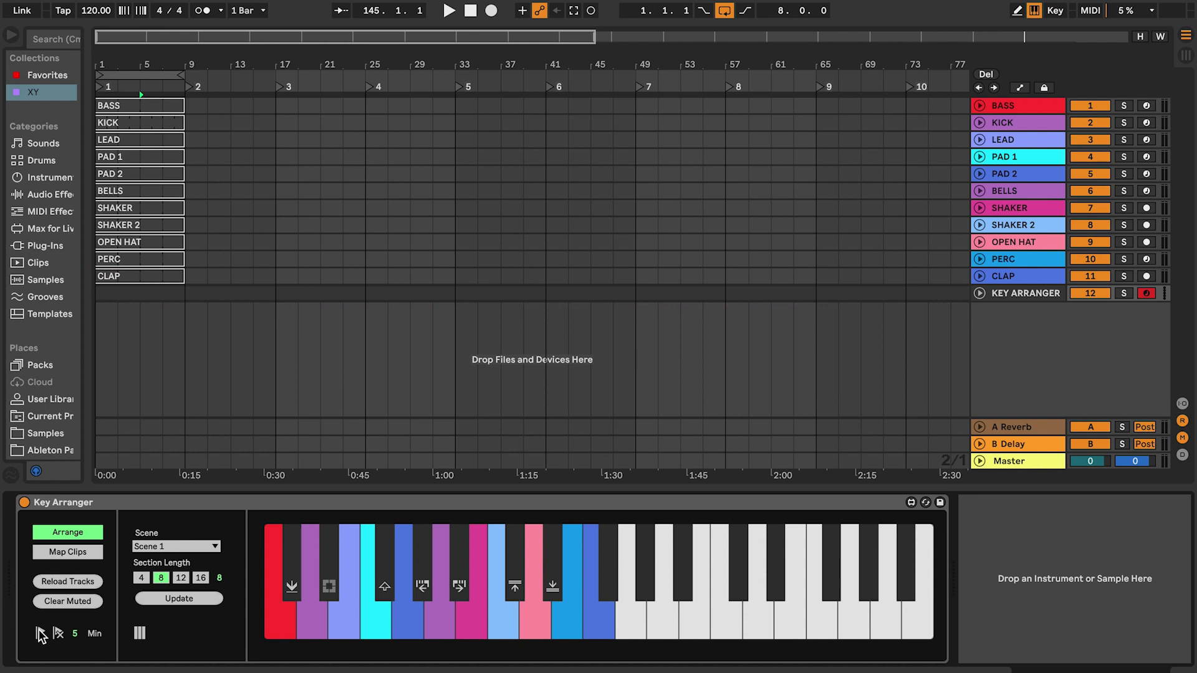
{"action": "left_click", "coordinate": [1161, 38]}
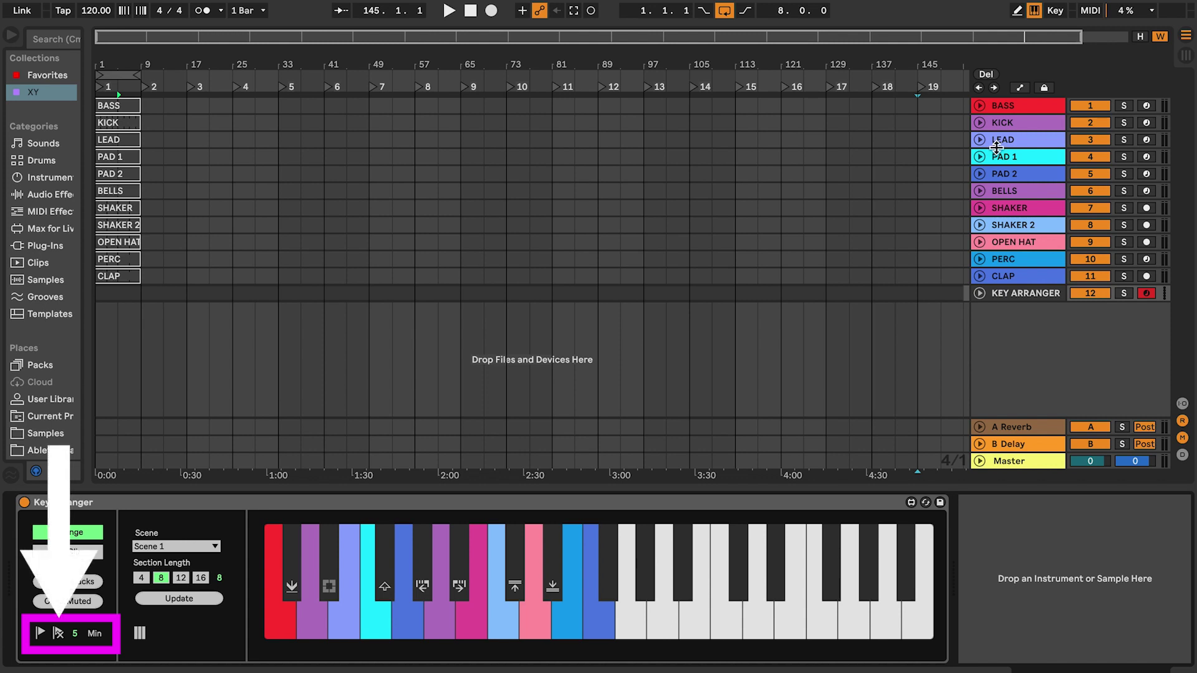
{"action": "left_click", "coordinate": [61, 632]}
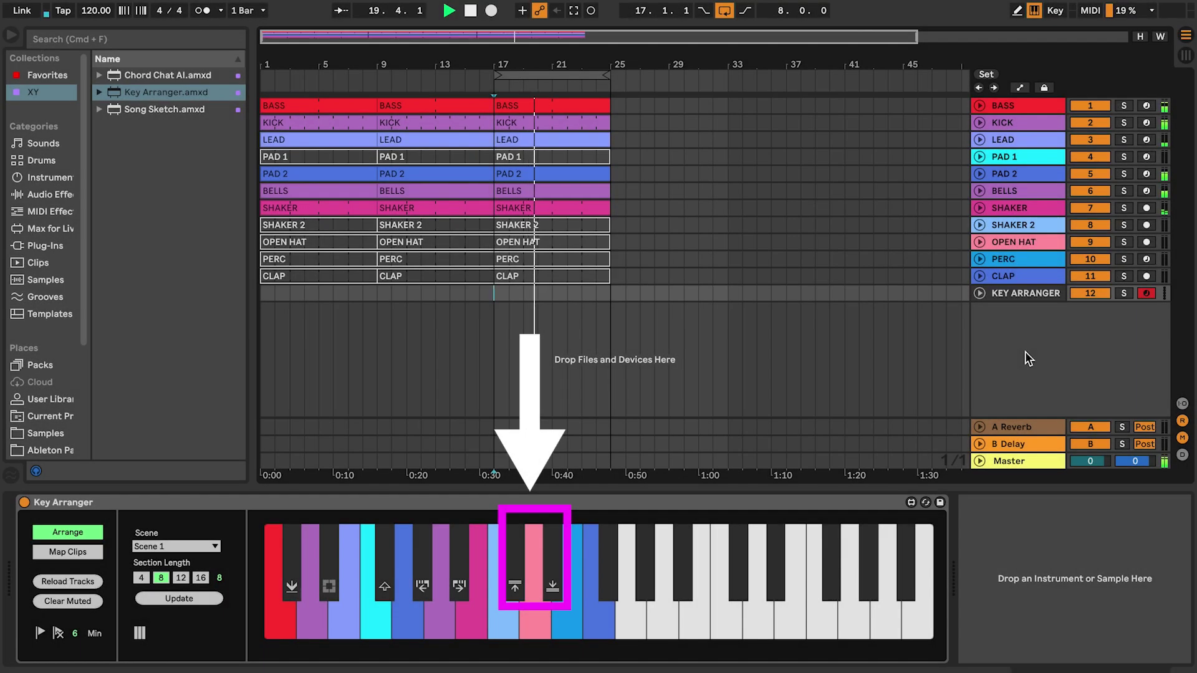
Switch to Scene 2, append a section at bar 25, and flag it to be rewritten
{"action": "key", "text": "e"}
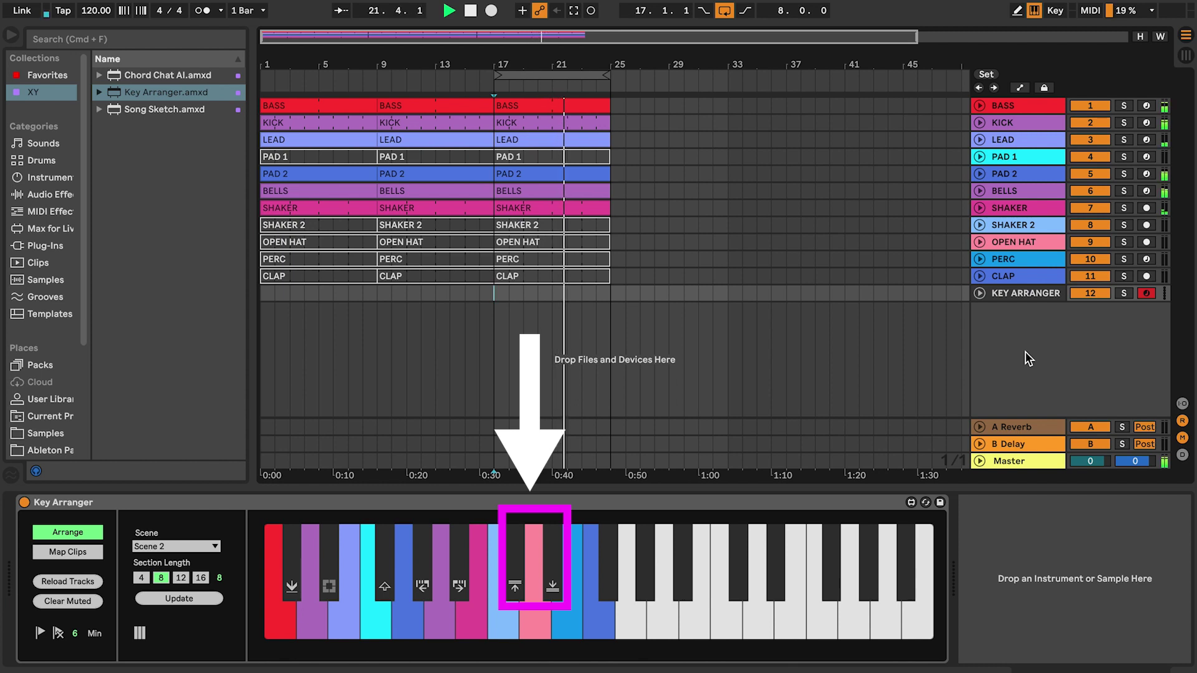
{"action": "key", "text": "w"}
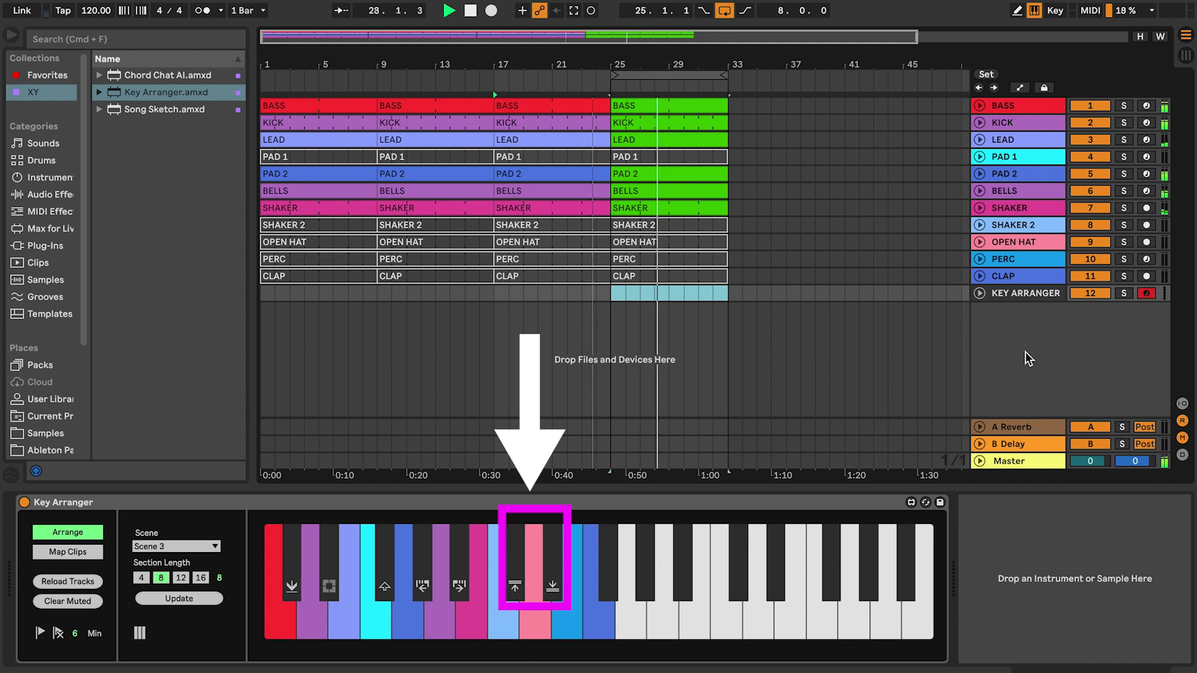
{"action": "key", "text": "o"}
{"action": "key", "text": "p"}
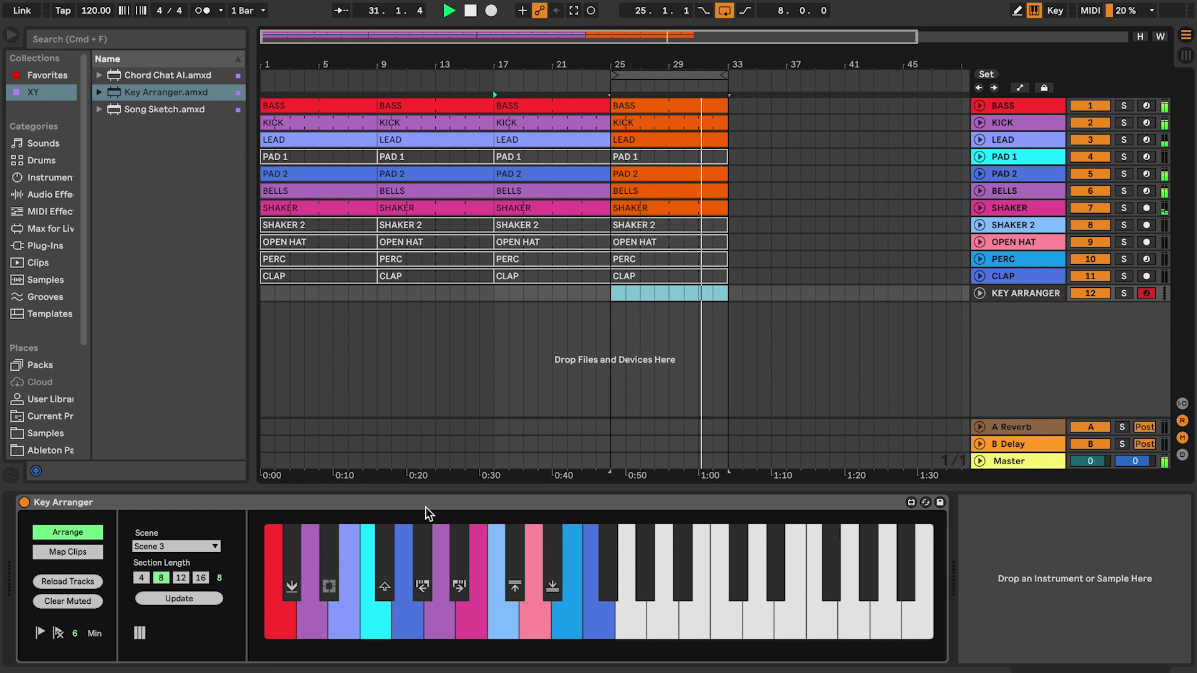
Choose Scene 1 as the source scene and Update the flagged section with its clips
{"action": "left_click", "coordinate": [176, 546]}
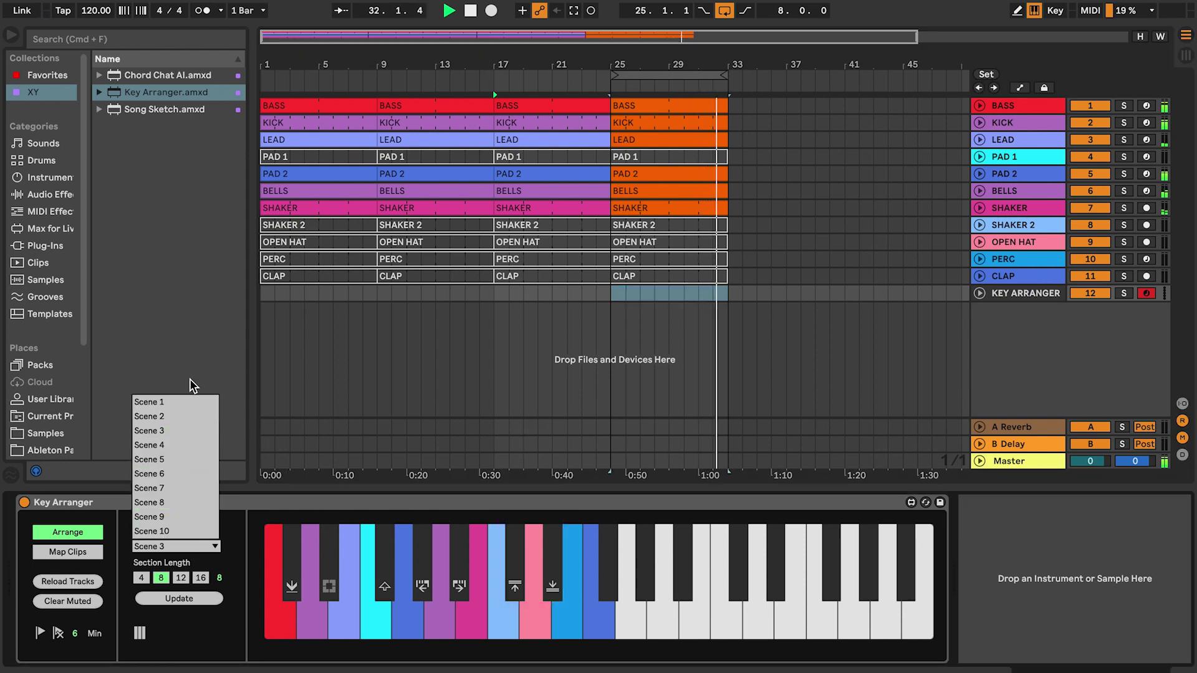
{"action": "left_click", "coordinate": [186, 402]}
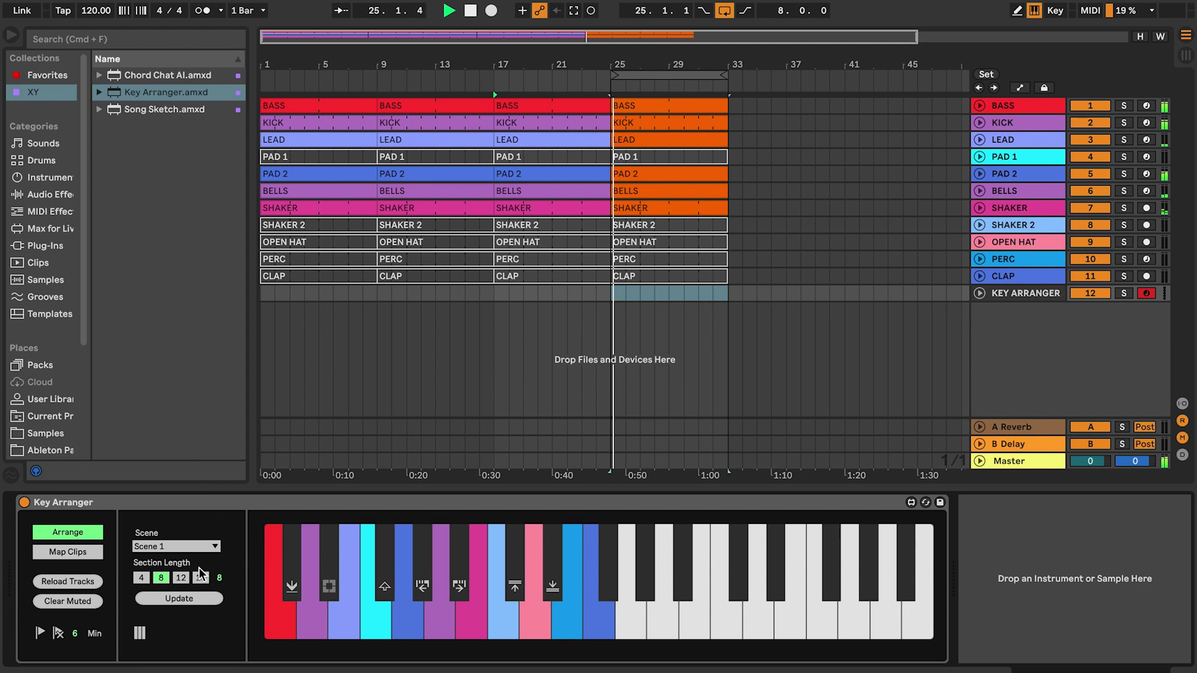
{"action": "left_click", "coordinate": [187, 598]}
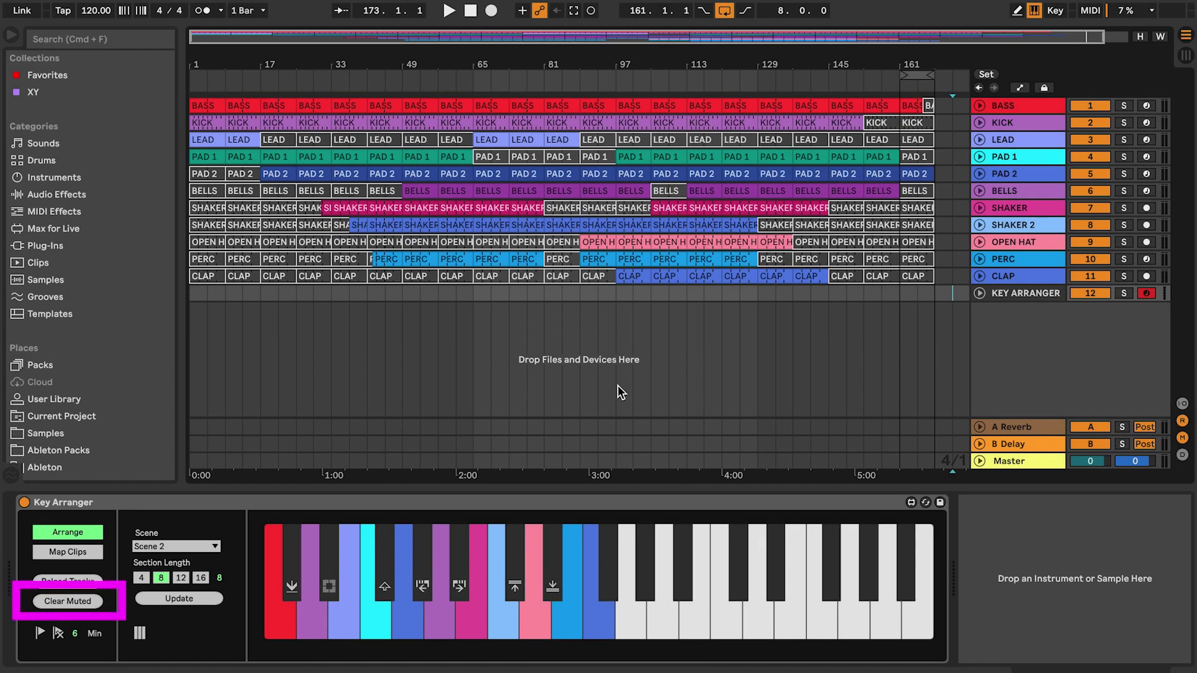
Use Clear Muted in Key Arranger to delete every grey muted clip
{"action": "left_click", "coordinate": [92, 602]}
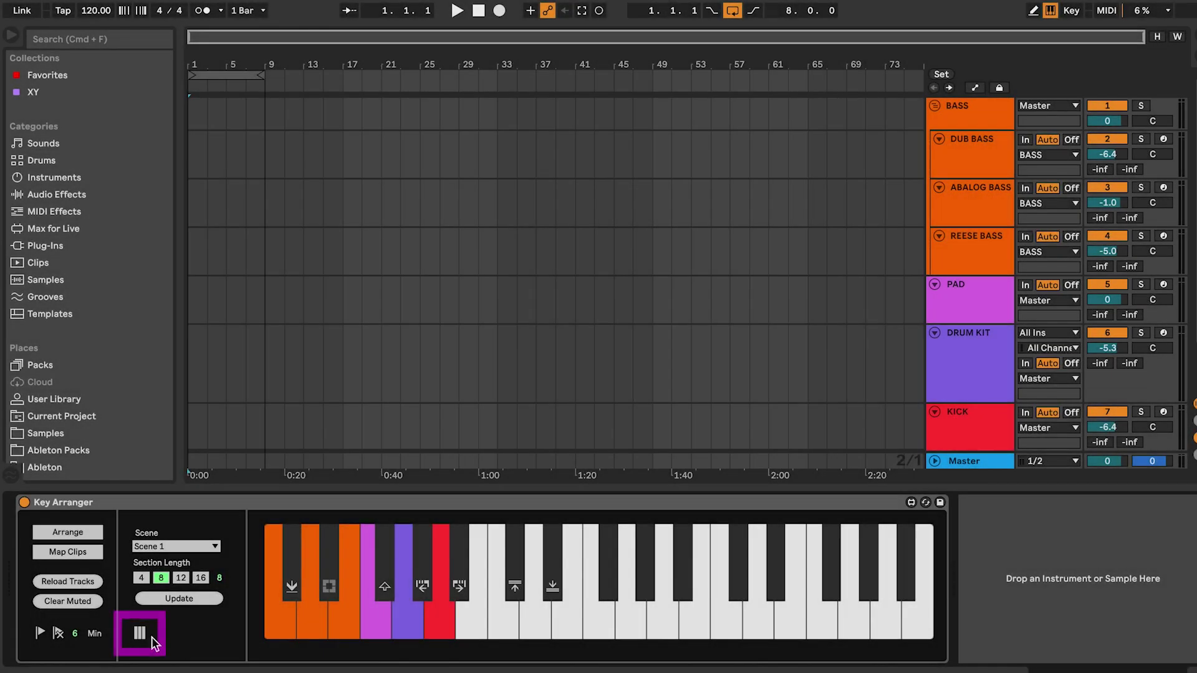
Reveal track mapping and tick Voice under BASS so the four bass tracks share one key
{"action": "left_click", "coordinate": [141, 634]}
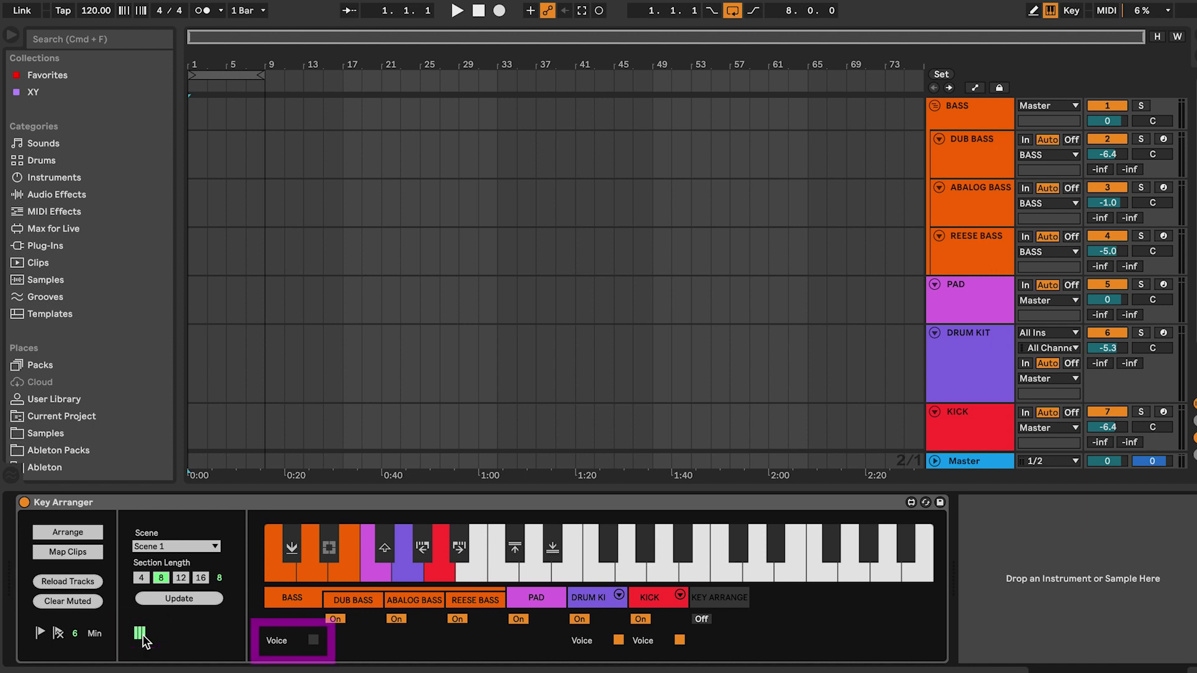
{"action": "left_click", "coordinate": [313, 641]}
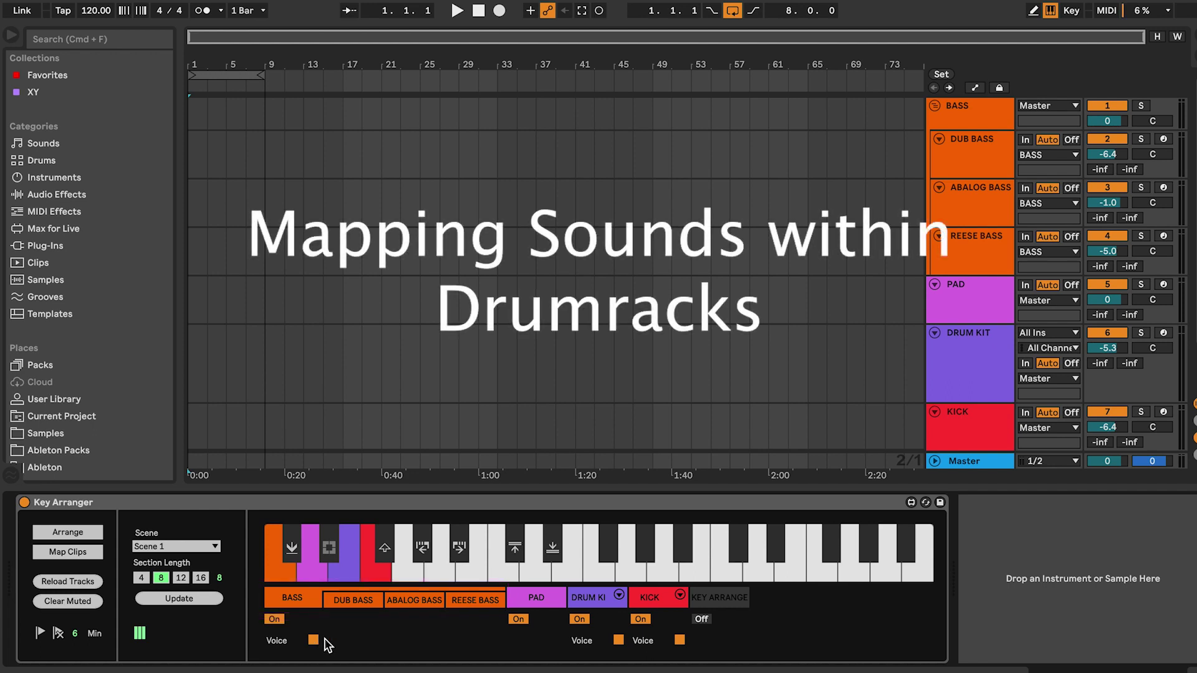
Expand the DRUM KIT slot and untick Voice so Rim-909, Hihat-909-Op and Ride-909 get separate keys
{"action": "left_click", "coordinate": [619, 595]}
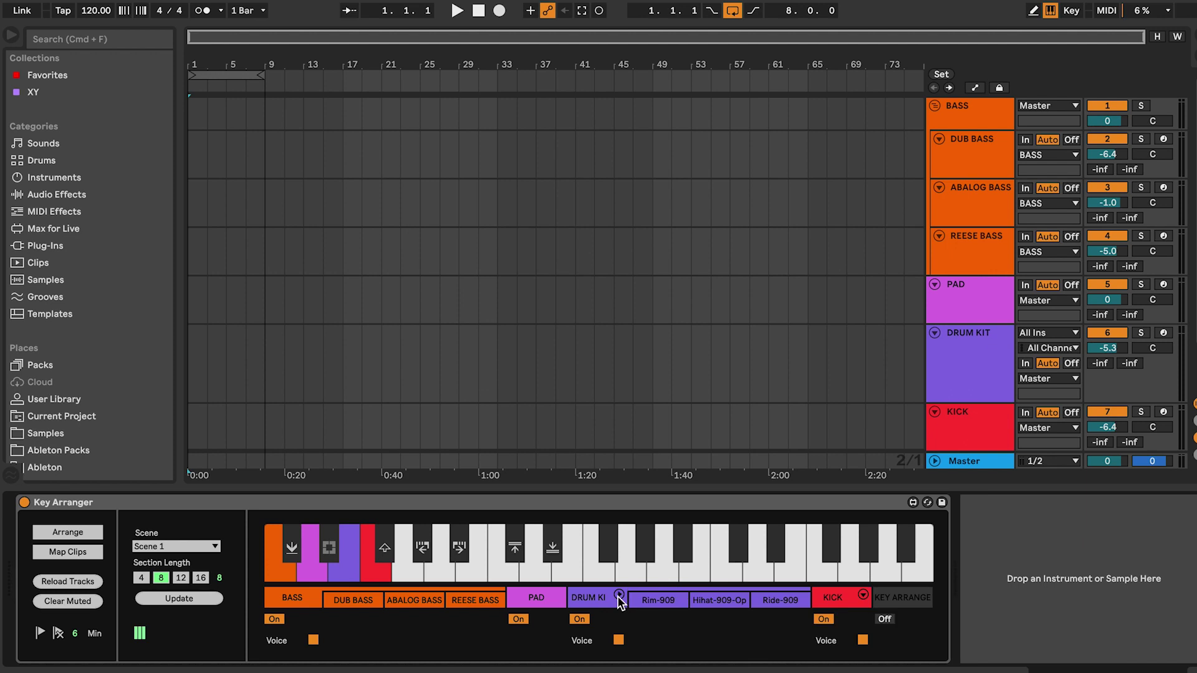
{"action": "left_click", "coordinate": [618, 640]}
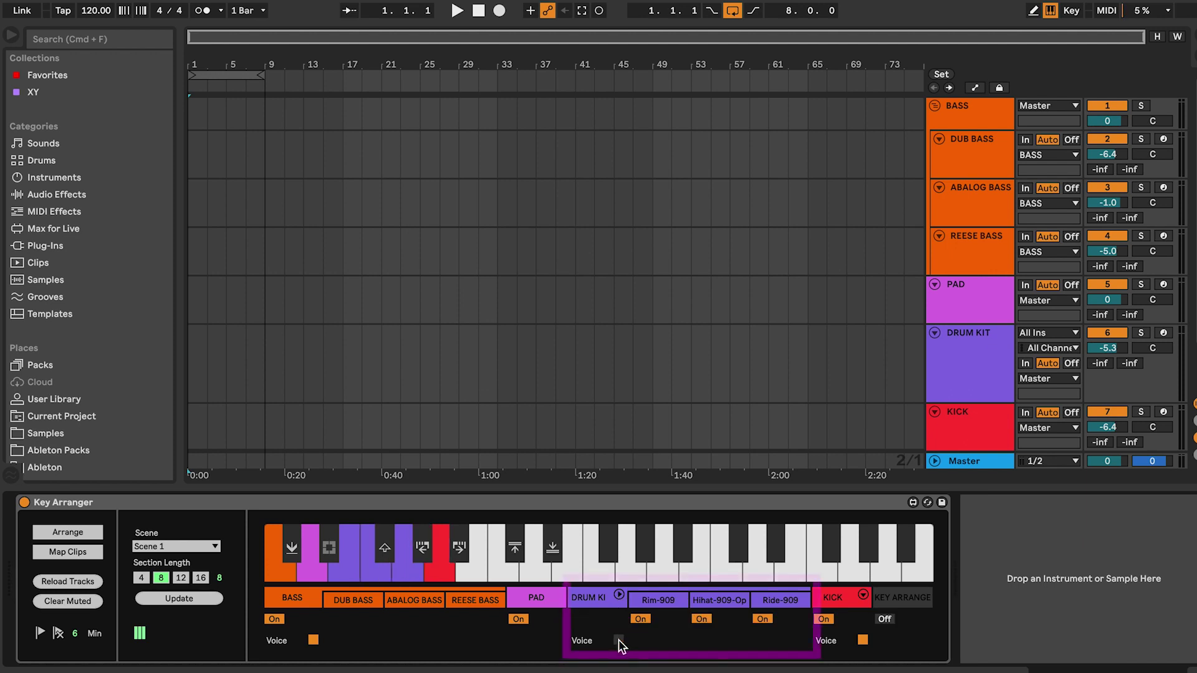